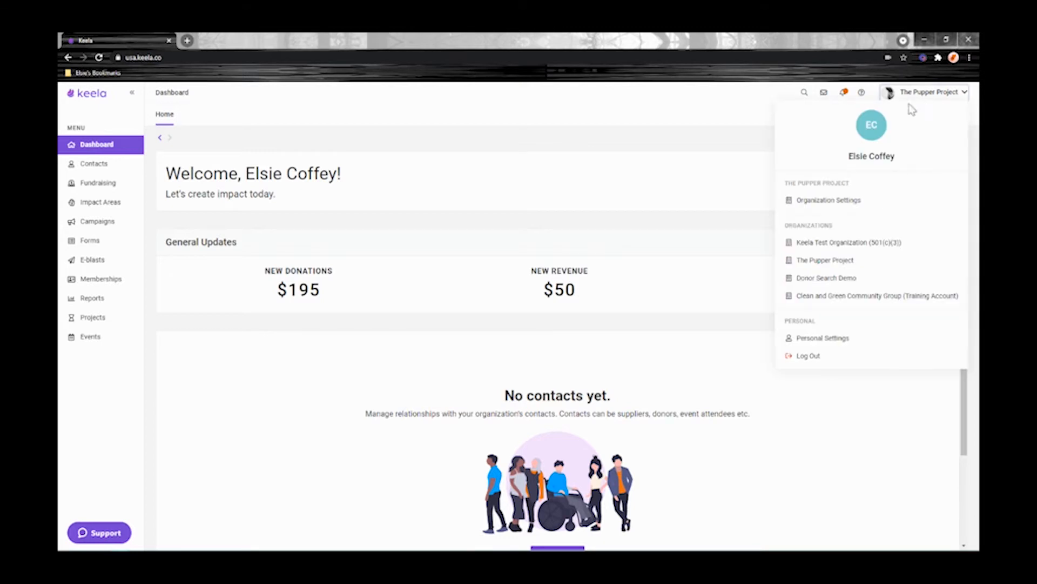
Open the organization's custom fields and look over the contact sections, including Communication Preferences and Volunteers
left_click(823, 204)
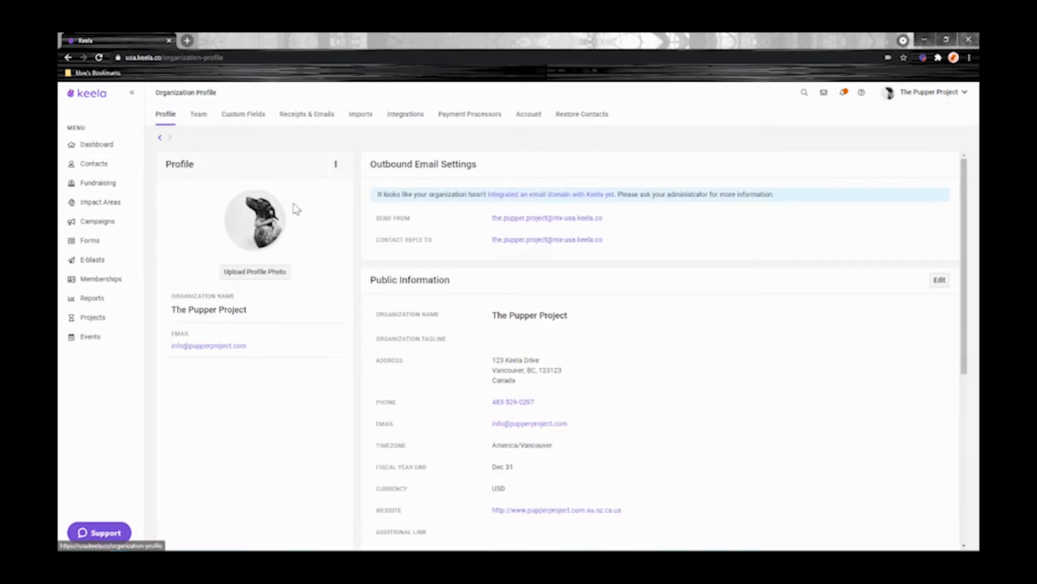
left_click(241, 116)
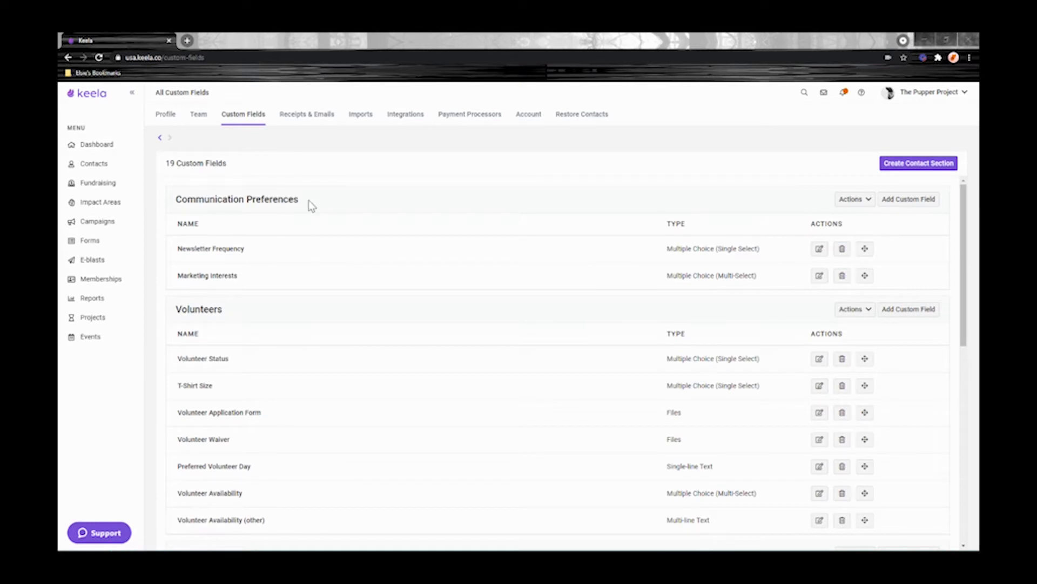
left_click_drag(309, 200, 175, 203)
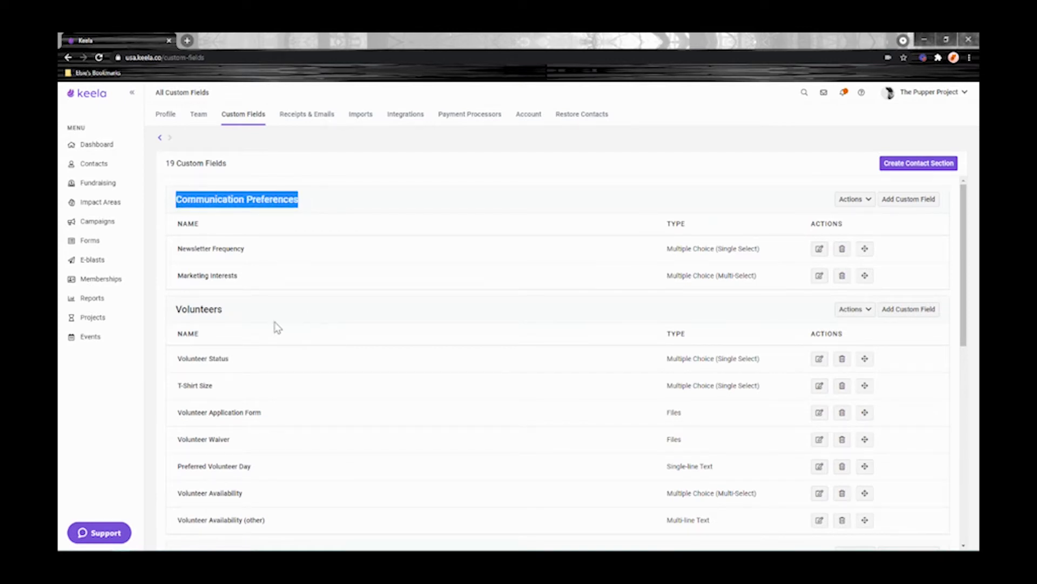
left_click_drag(232, 319, 176, 309)
scroll(270, 378, "down", 3)
left_click_drag(269, 398, 175, 397)
scroll(301, 299, "up", 3)
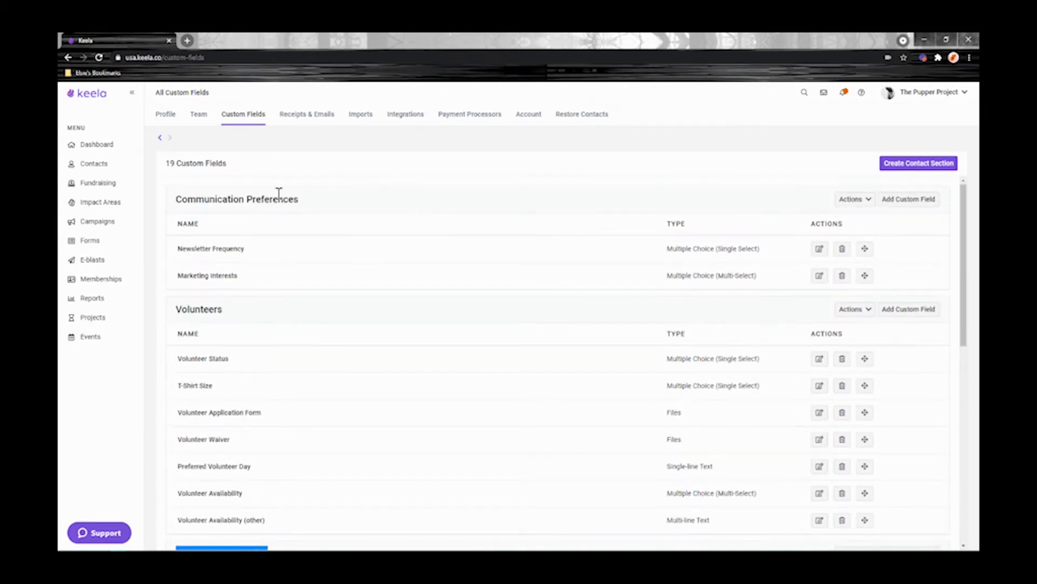
Examine the Newsletter Frequency and Marketing Interests fields, and look through the rest of the custom fields list
left_click_drag(246, 251, 181, 252)
left_click_drag(238, 274, 178, 278)
left_click(244, 274)
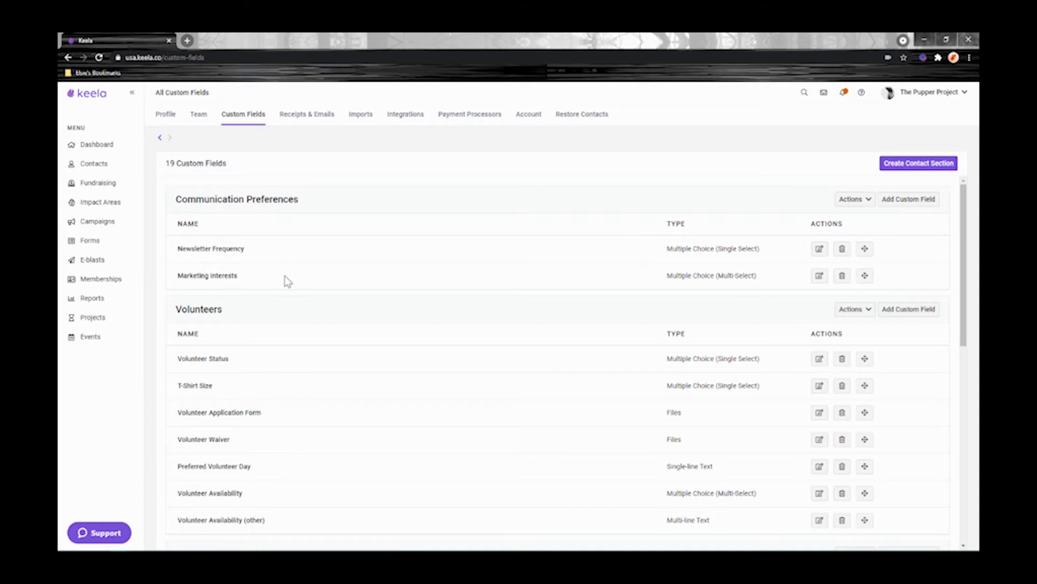
scroll(286, 280, "down", 3)
scroll(284, 278, "up", 3)
scroll(331, 360, "down", 3)
scroll(338, 361, "up", 3)
scroll(292, 255, "down", 3)
scroll(343, 324, "up", 3)
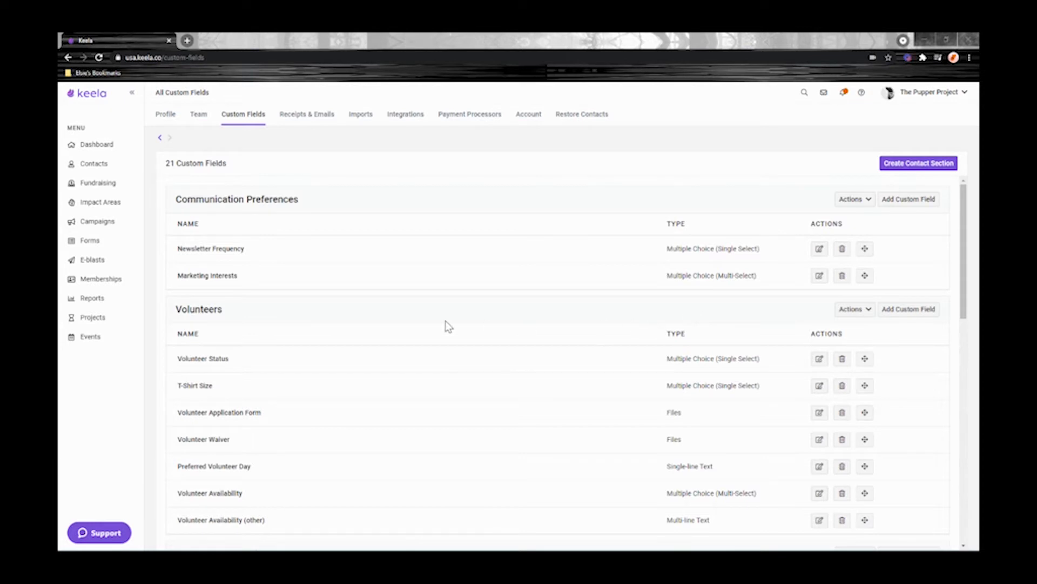
Open the contact tags and look through the contacts tagged Volunteer
left_click(99, 165)
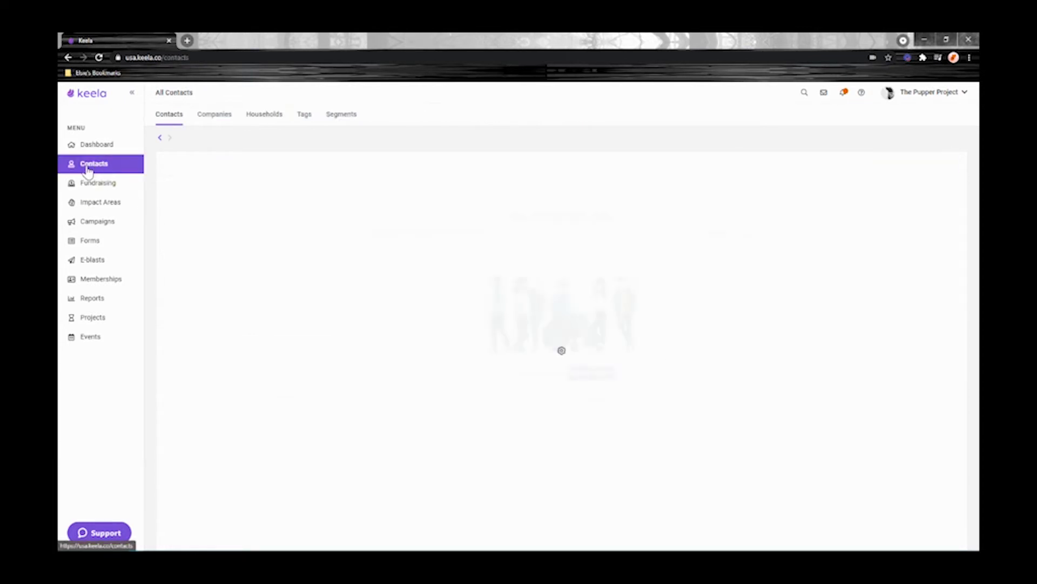
left_click(303, 115)
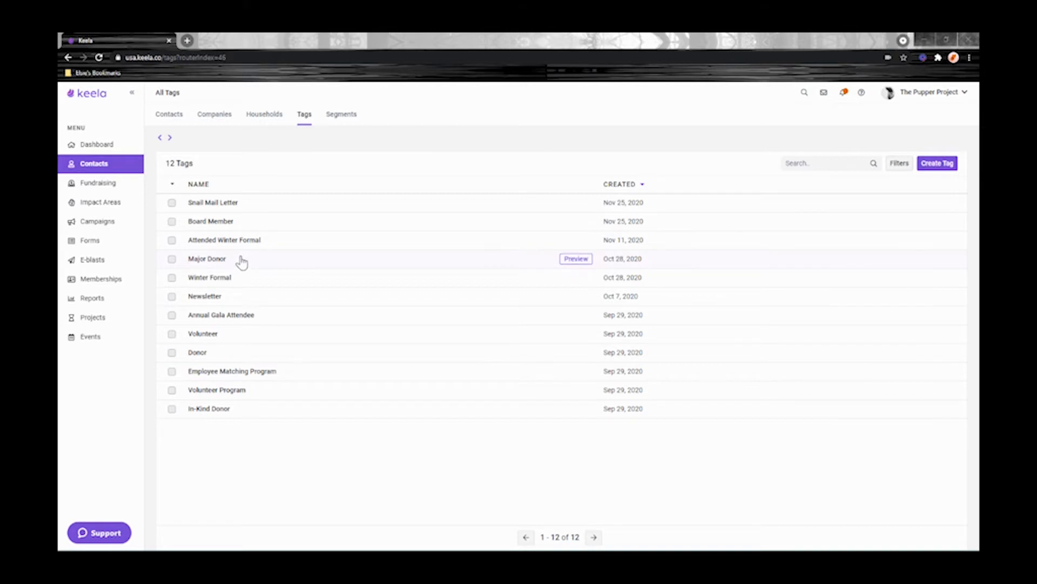
left_click(205, 335)
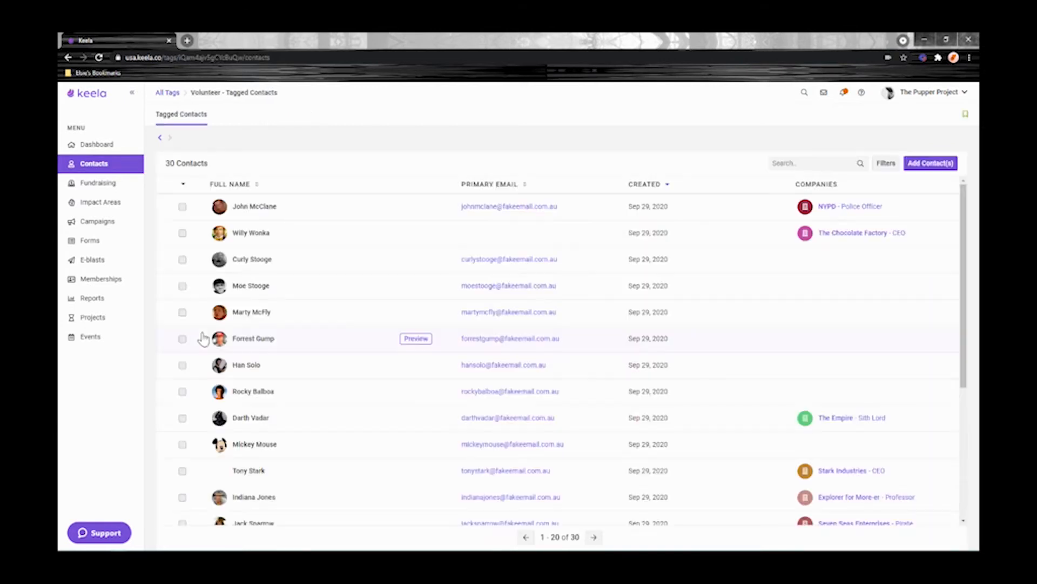
scroll(243, 325, "down", 5)
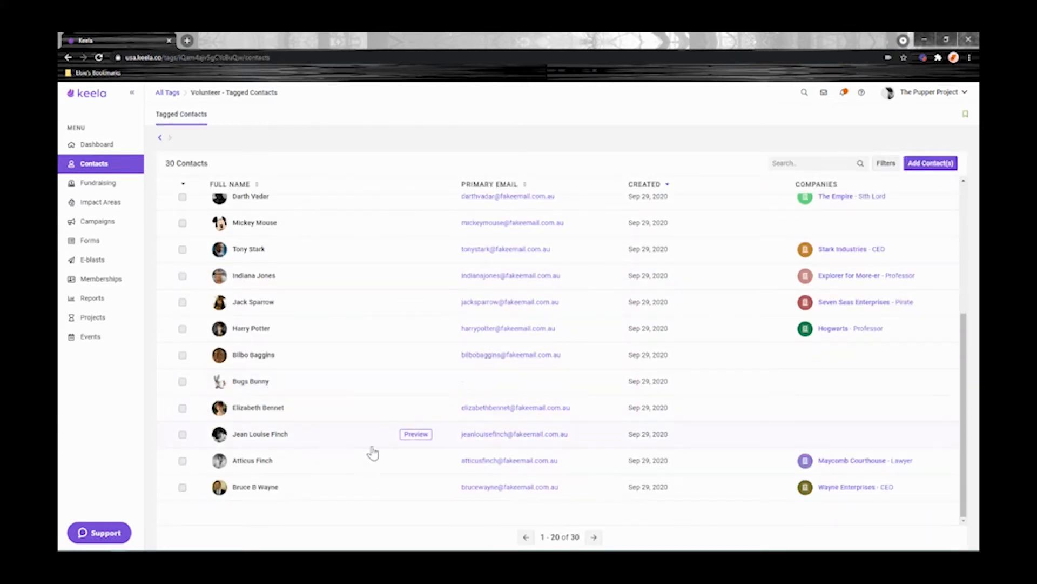
scroll(595, 368, "up", 5)
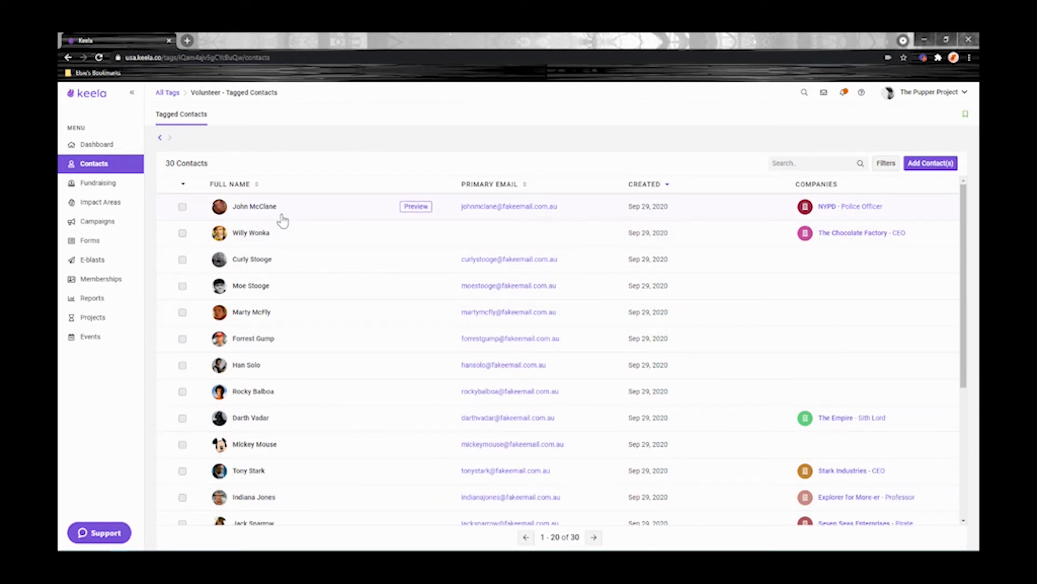
Check the Volunteer tag in the Admin section of the first tagged contact's profile, and return to the list of tags
left_click(251, 208)
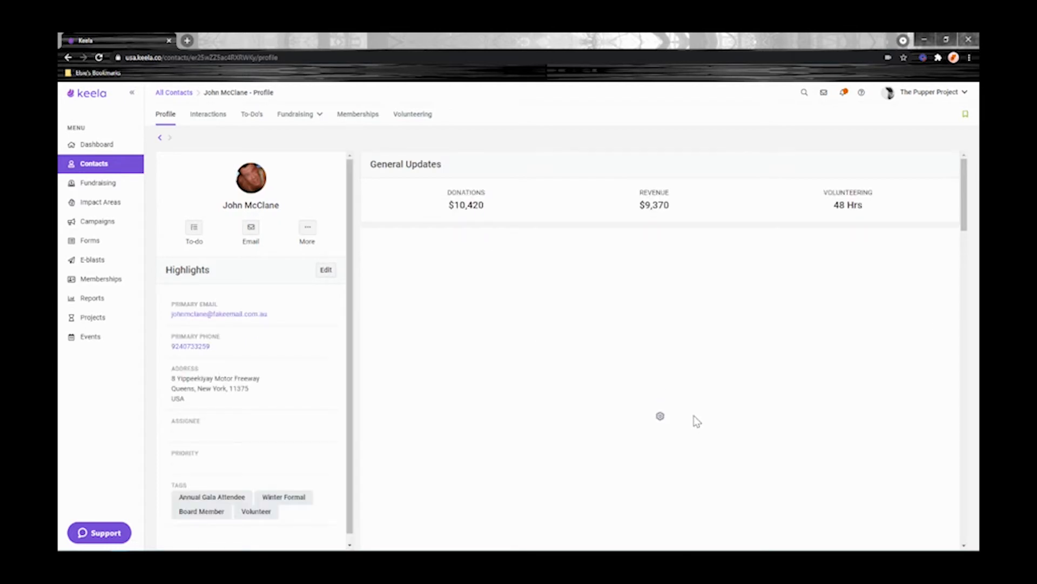
scroll(691, 392, "down", 10)
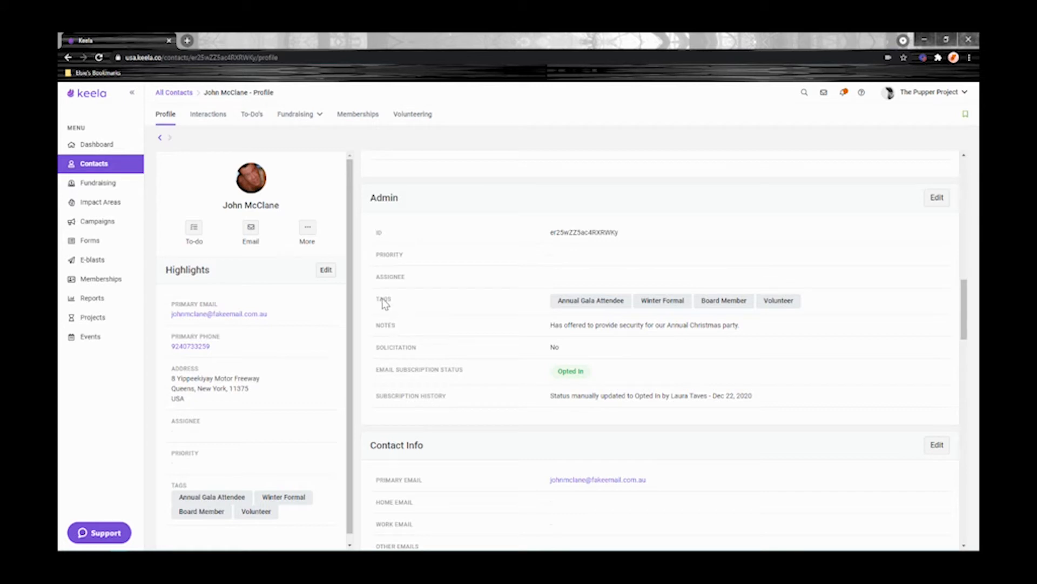
left_click_drag(799, 305, 766, 303)
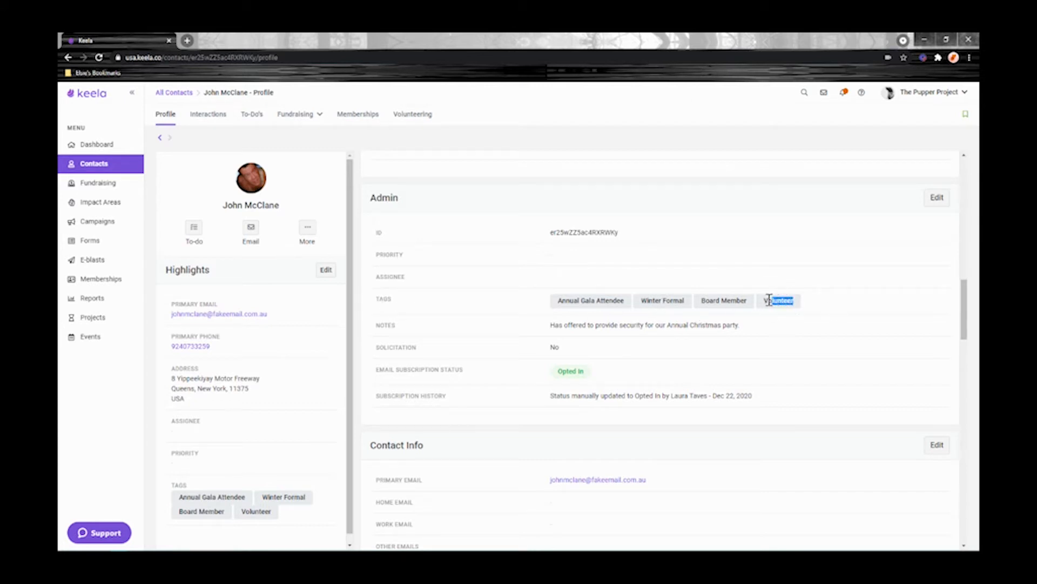
left_click(162, 140)
left_click(162, 139)
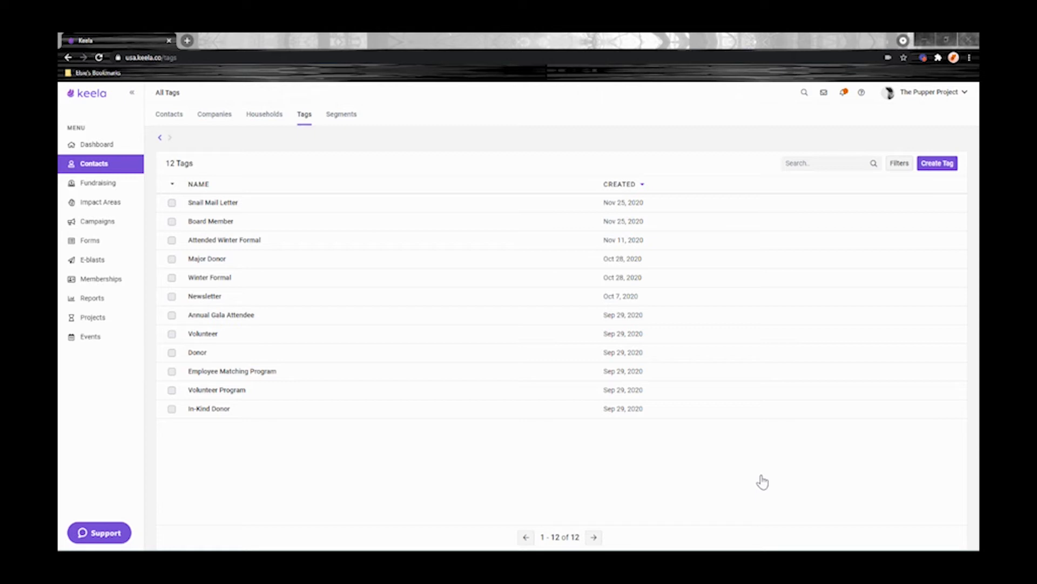
Open the impact areas and examine their Transactions and Volunteering columns
left_click(98, 207)
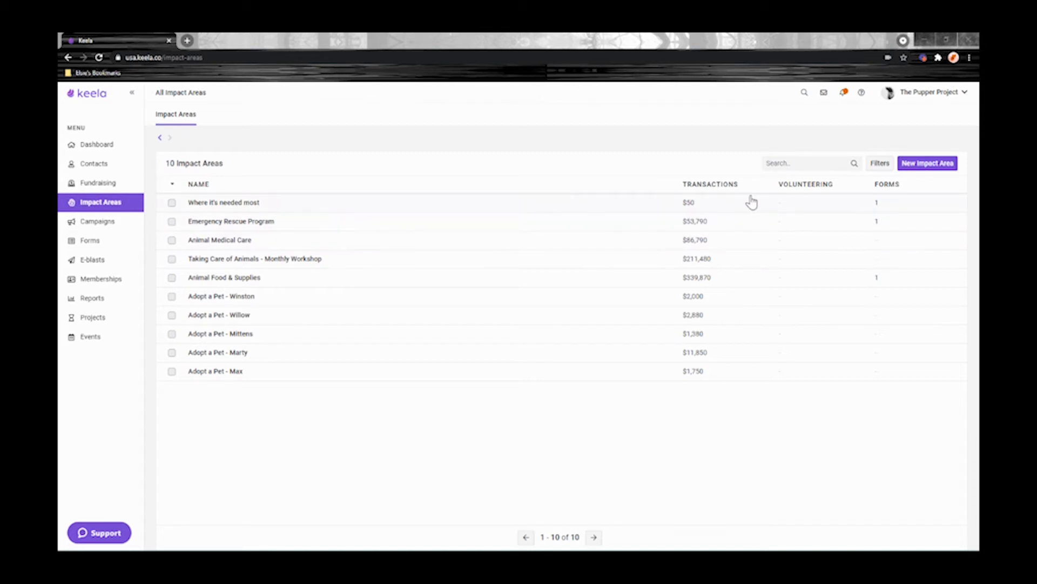
left_click_drag(739, 187, 685, 187)
left_click_drag(836, 188, 773, 193)
left_click(502, 439)
Open the list of all campaigns and examine it
left_click(100, 226)
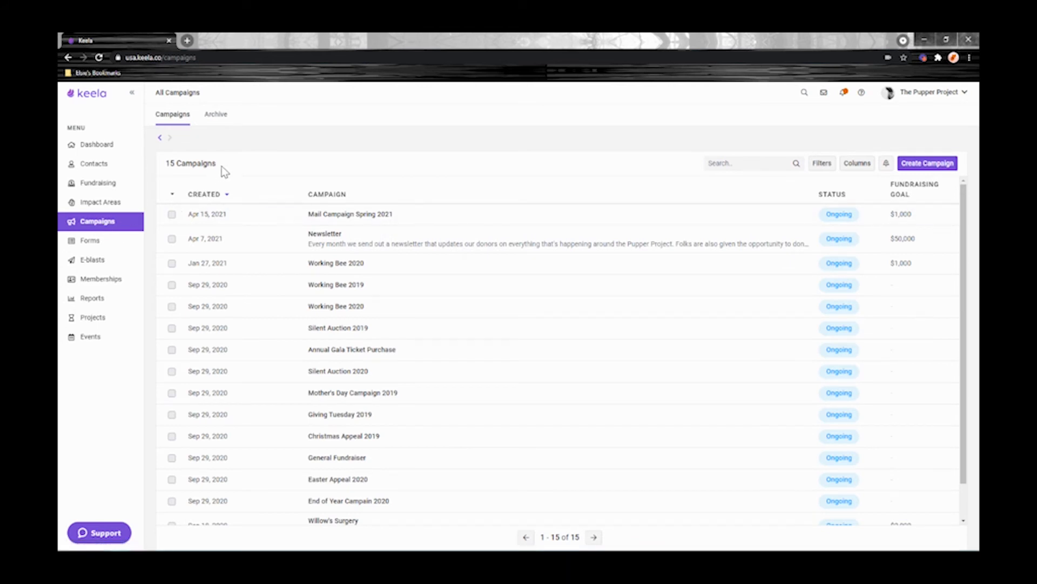
left_click_drag(222, 166, 178, 169)
left_click(254, 168)
Review the overview and volunteering activities of Mail Campaign Spring 2021, and return to the campaign list
left_click(347, 216)
left_click(301, 116)
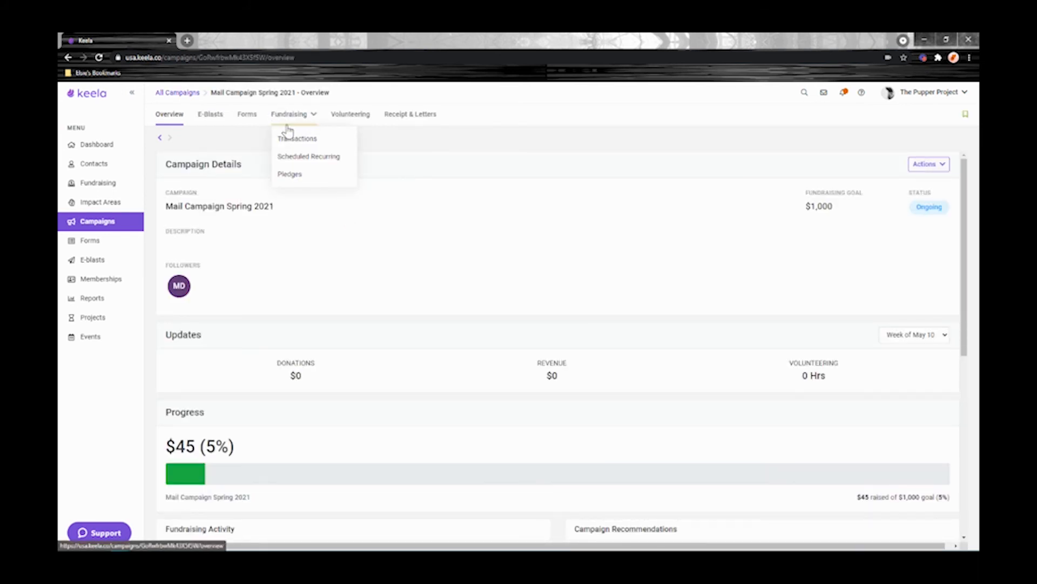
scroll(320, 334, "down", 5)
scroll(242, 453, "up", 4)
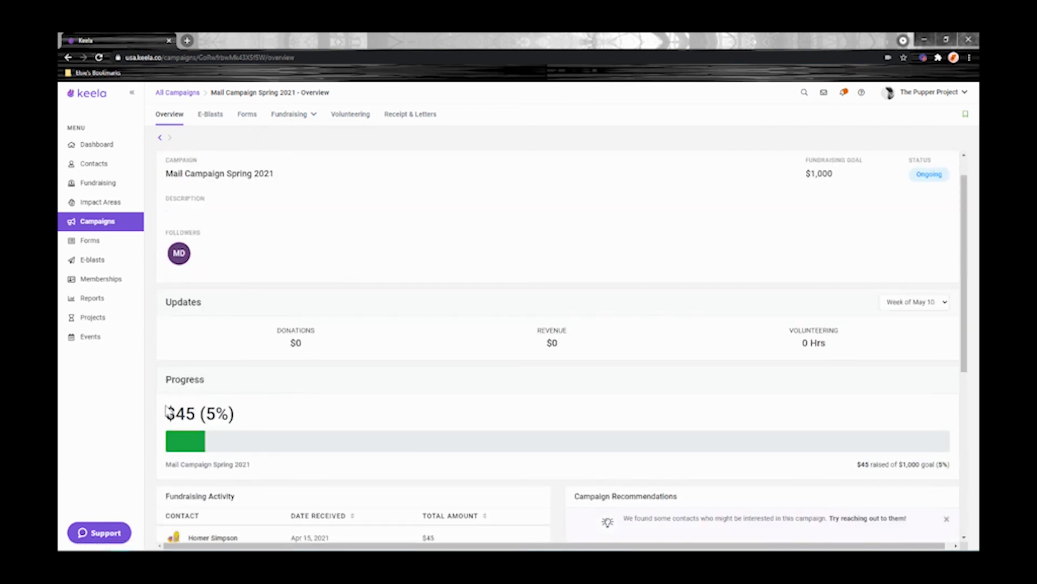
scroll(260, 477, "up", 1)
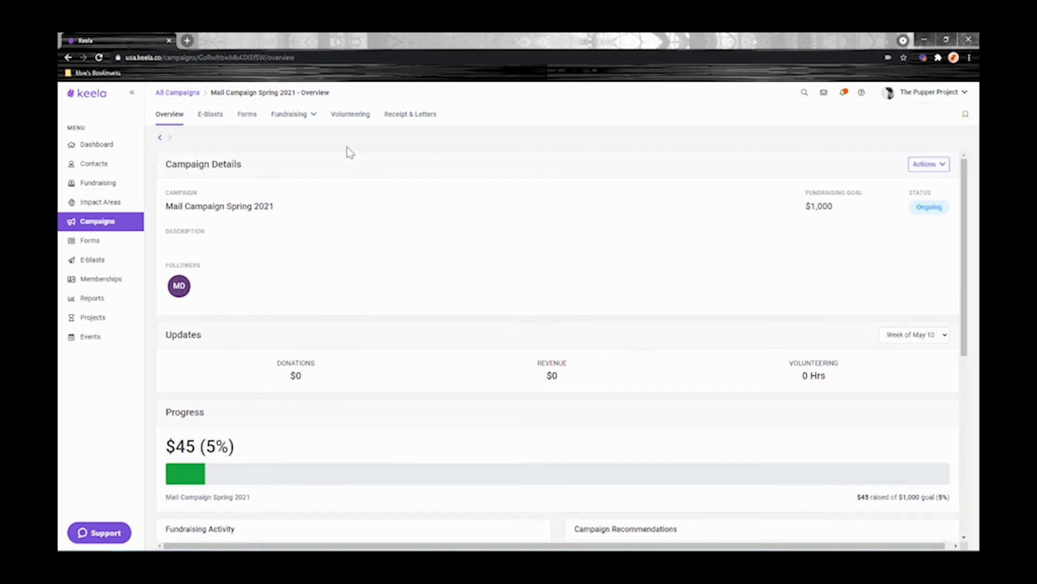
left_click(361, 115)
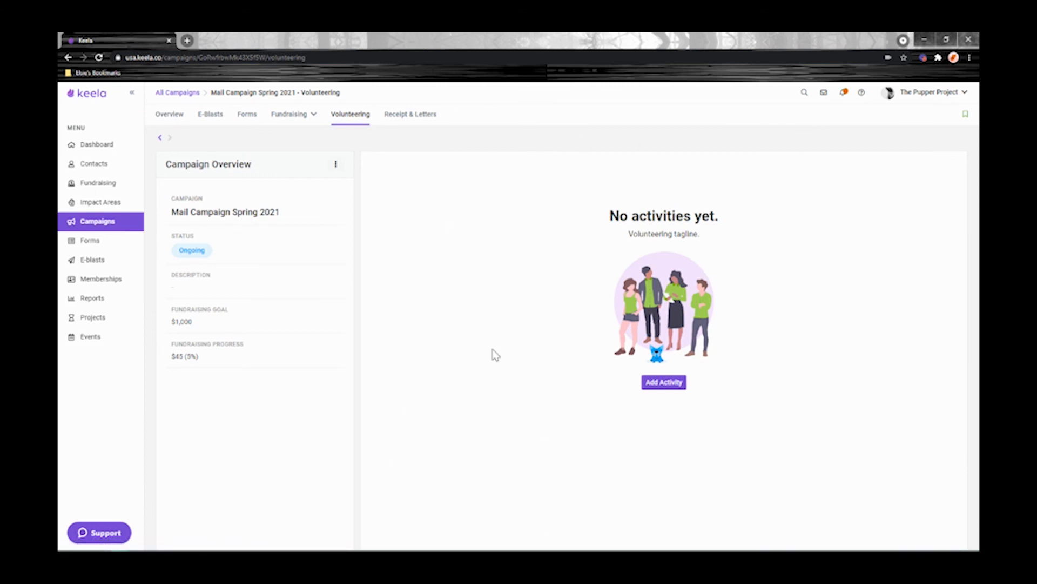
left_click(111, 223)
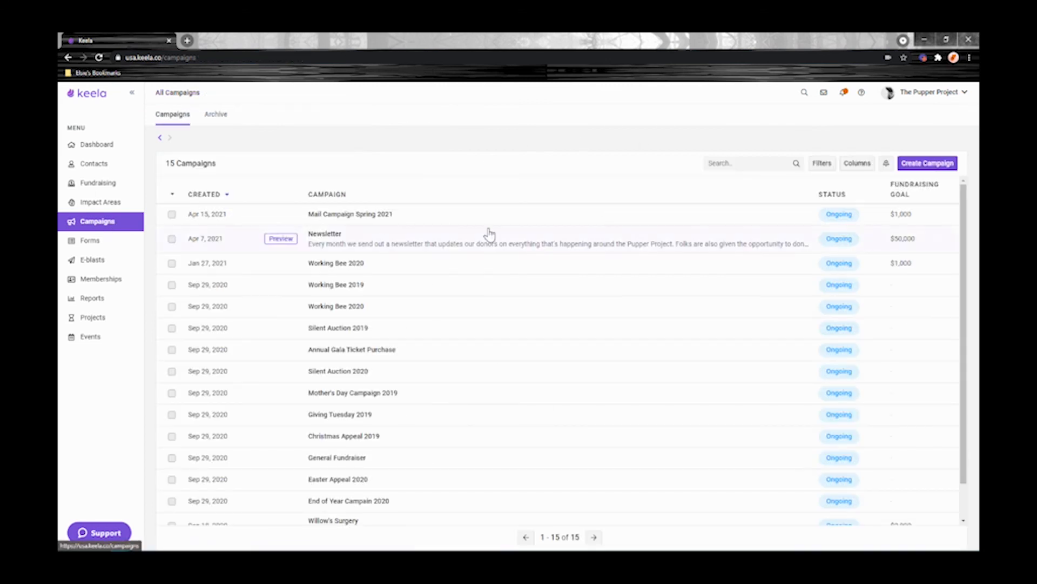